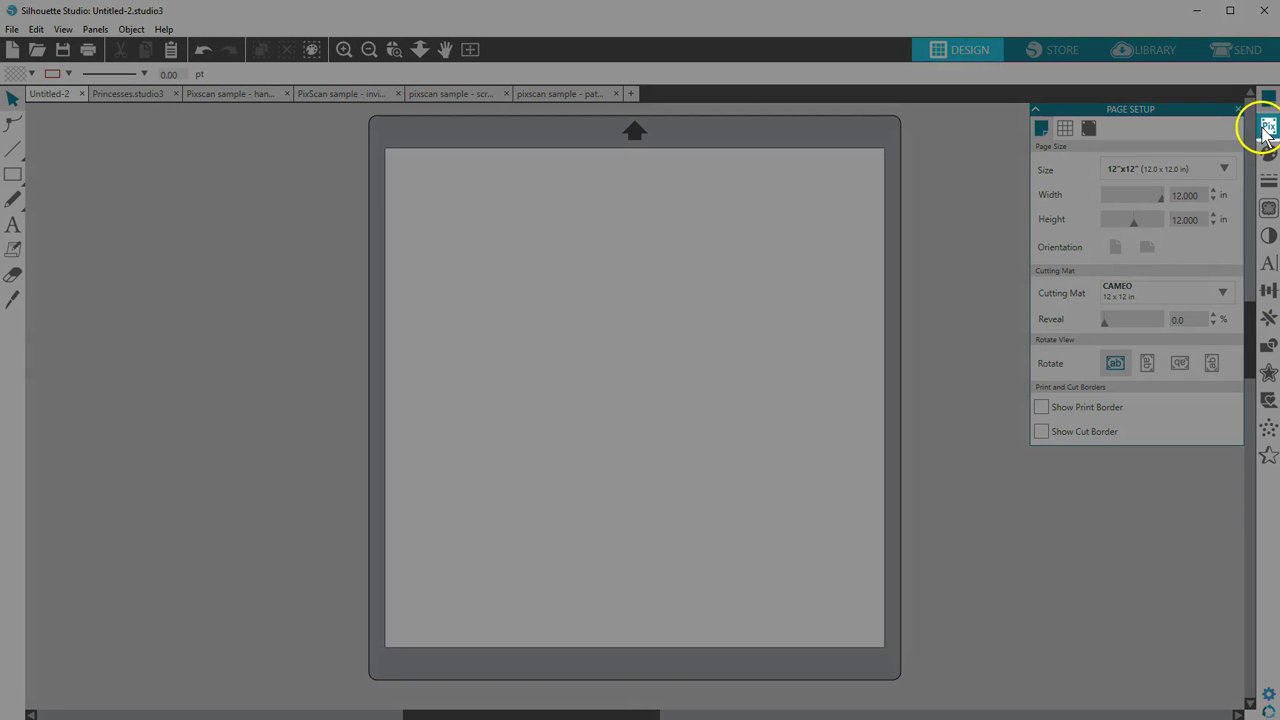
# Import the photographed princess sheet File Sep 27, 4 16 23 PM.jpeg as a PixScan image from file
pyautogui.click(1268, 127)
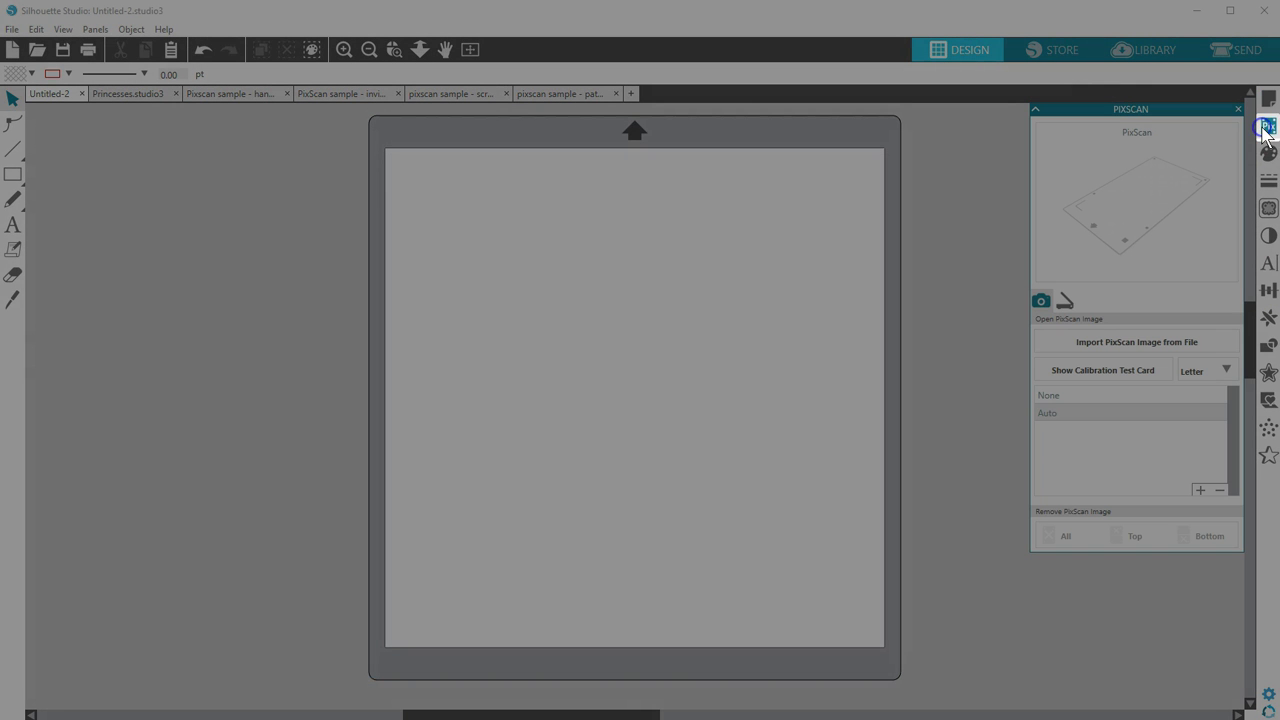
pyautogui.click(1222, 128)
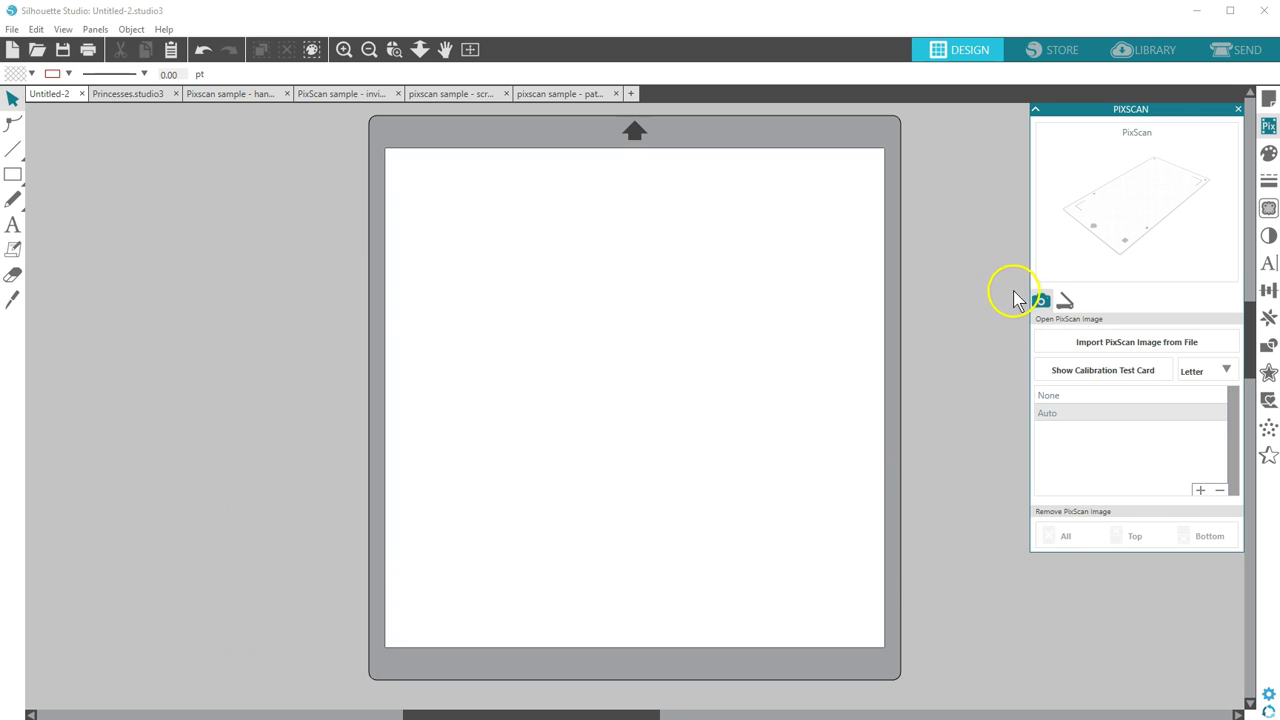
pyautogui.click(1048, 343)
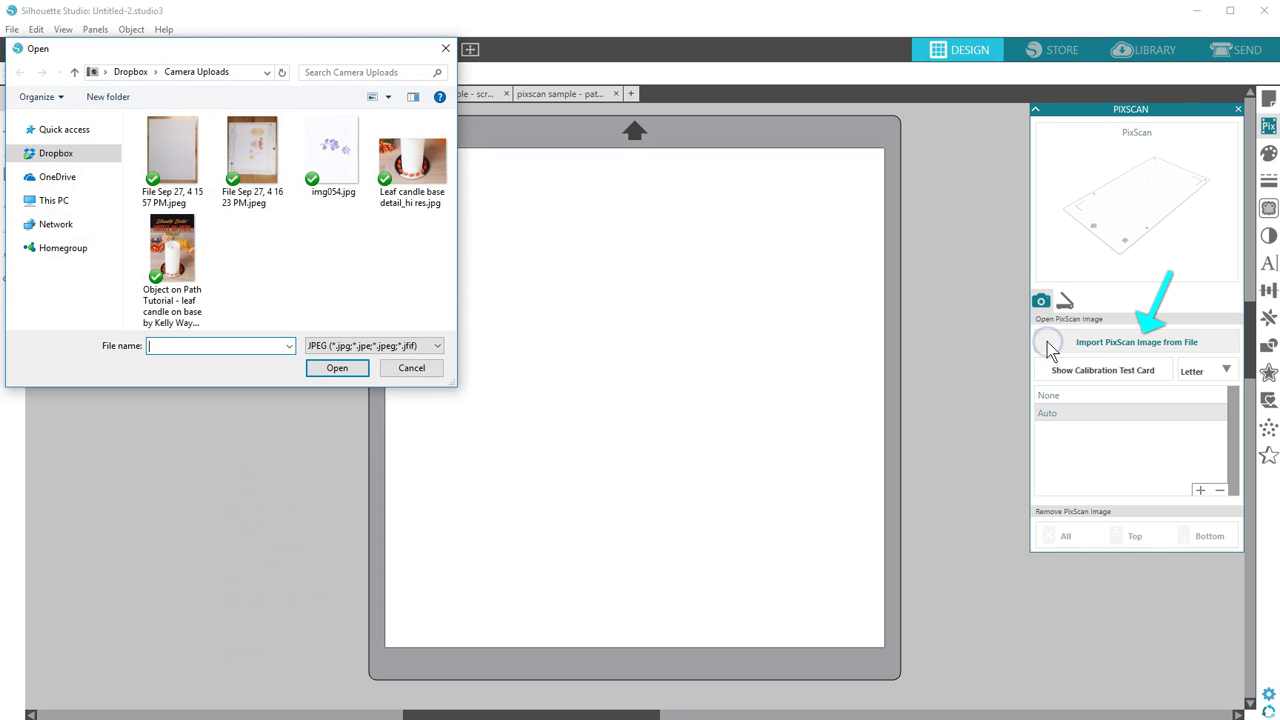
pyautogui.click(260, 165)
pyautogui.click(324, 368)
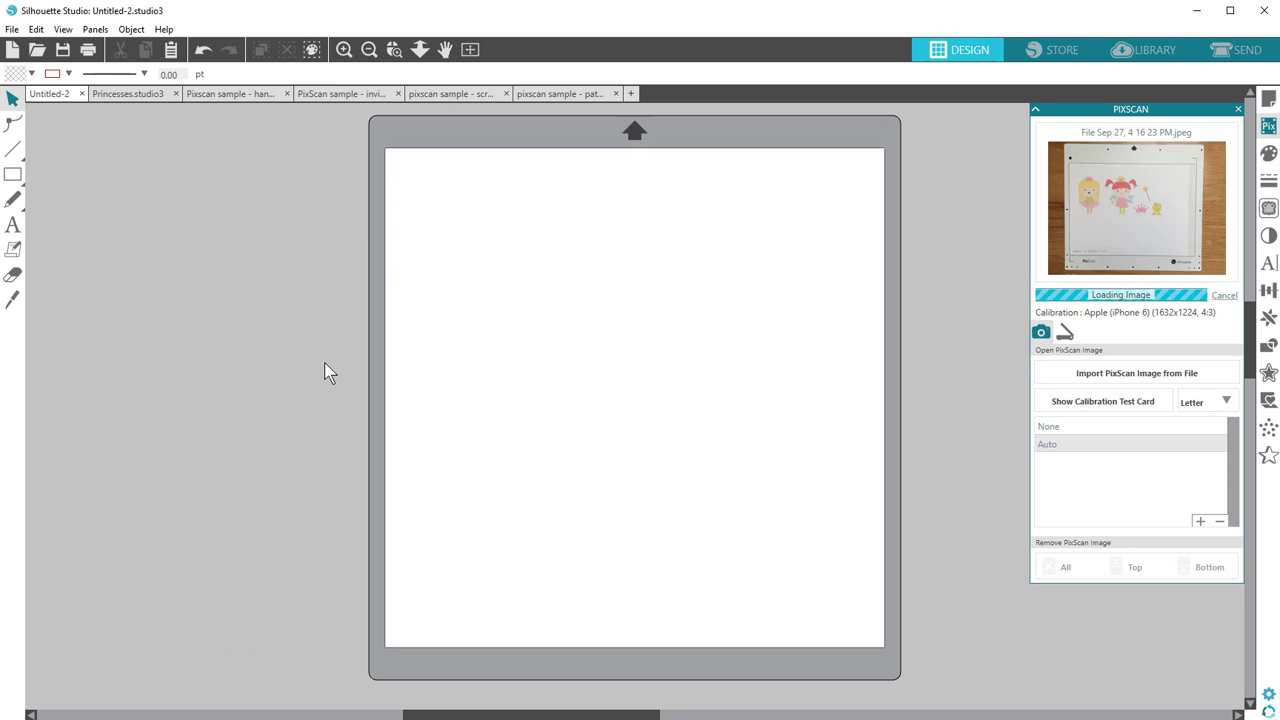
pyautogui.click(324, 368)
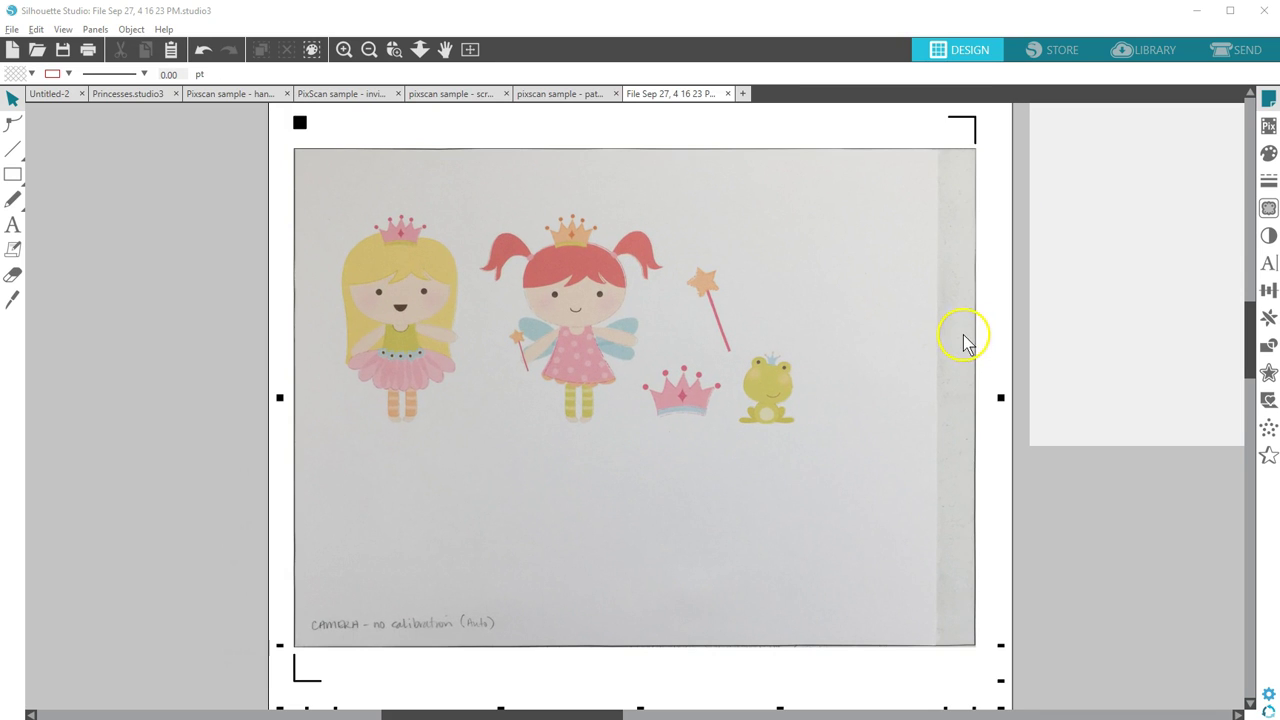
# Display the Letter-size PixScan calibration test card and close it
pyautogui.click(1268, 126)
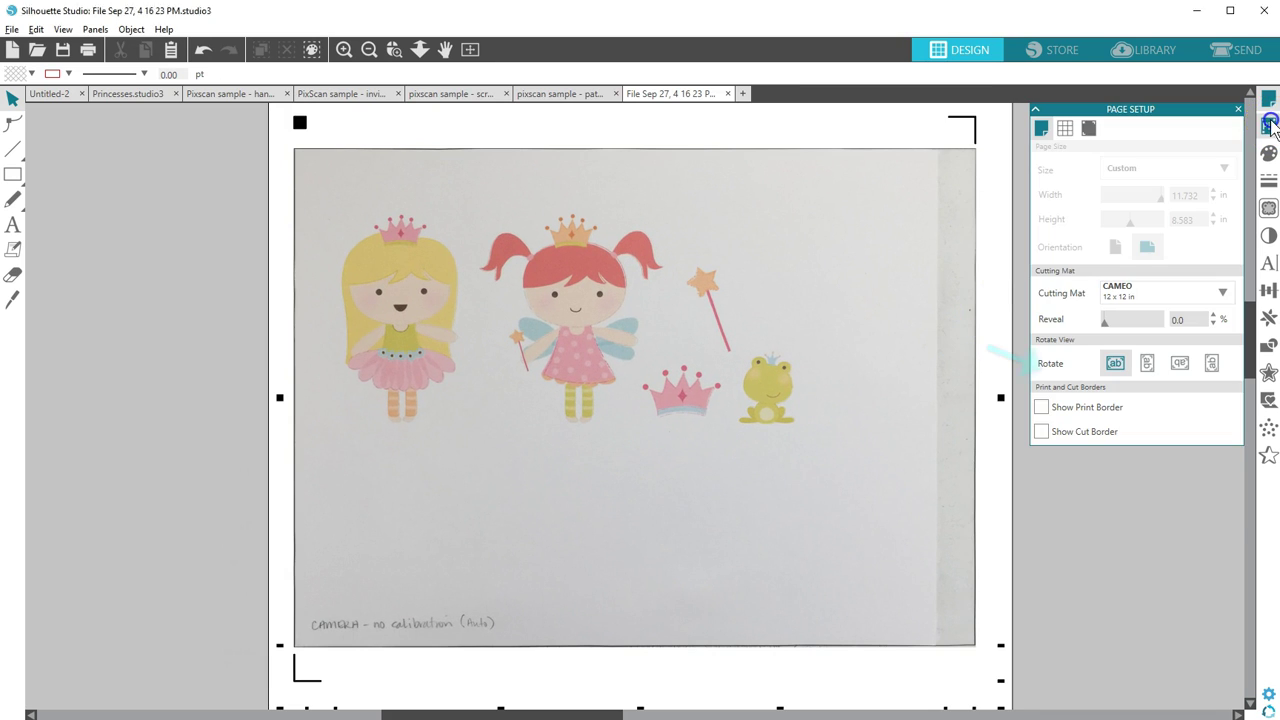
pyautogui.click(1089, 373)
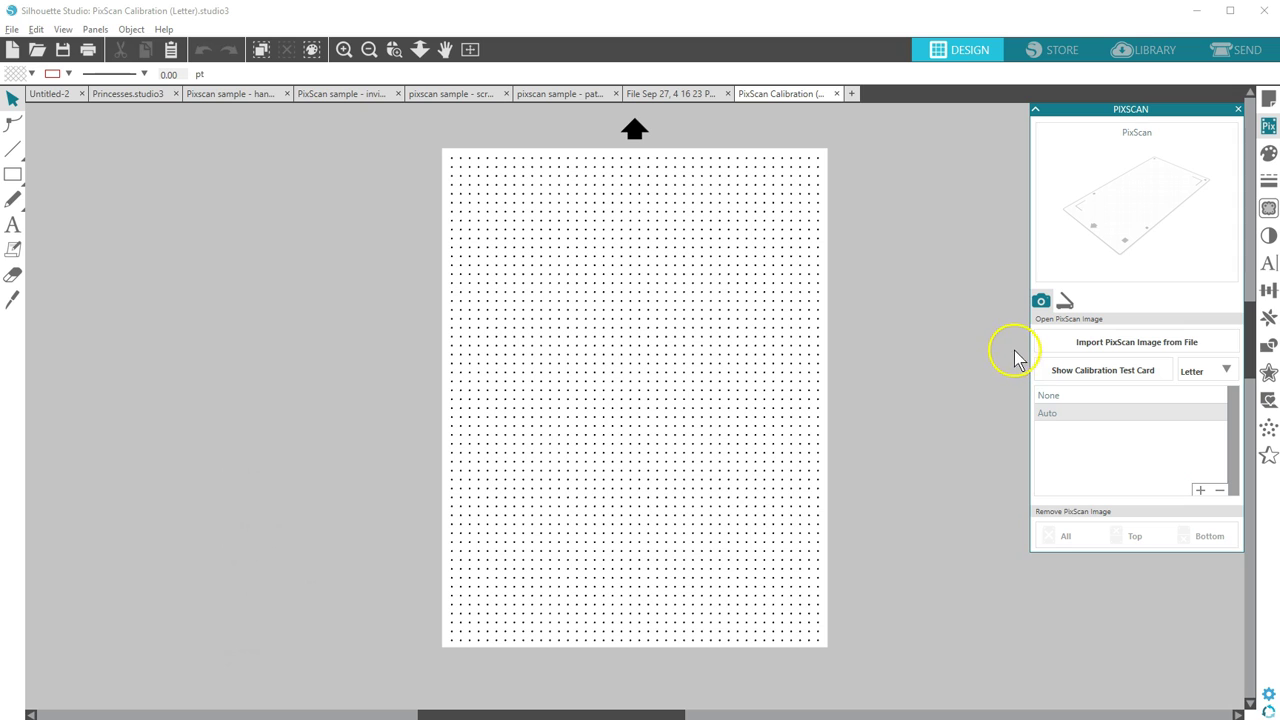
pyautogui.click(838, 93)
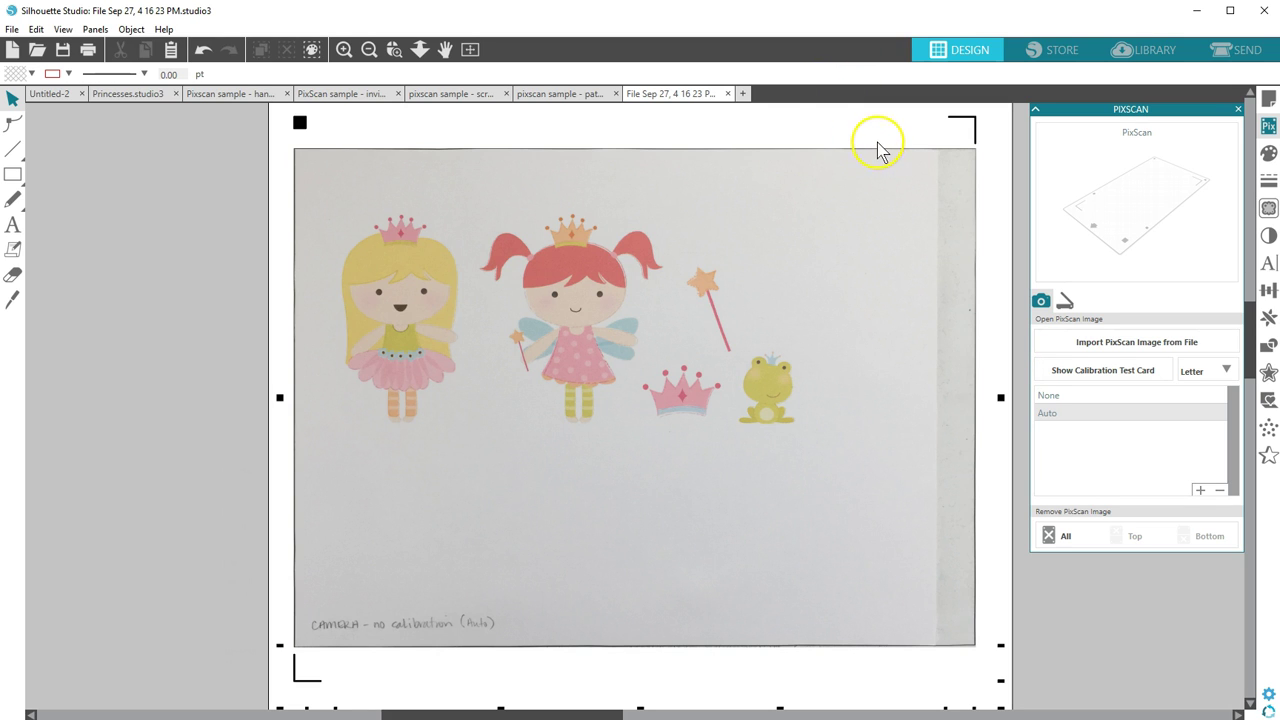
# From the blank Untitled-2 document, import a PixScan image from the EPSON WF-7610/7620 Series scanner, viewing the main scan settings before scanning
pyautogui.click(50, 93)
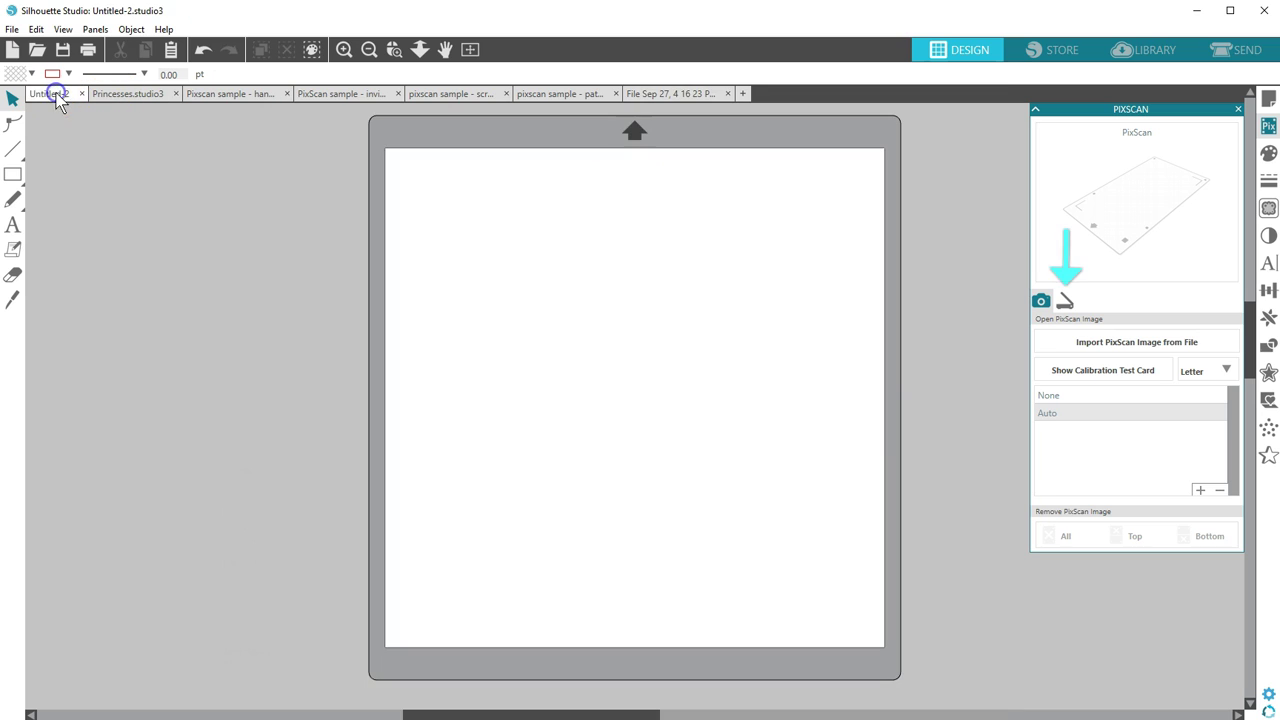
pyautogui.click(1064, 301)
pyautogui.click(1215, 341)
pyautogui.click(1186, 380)
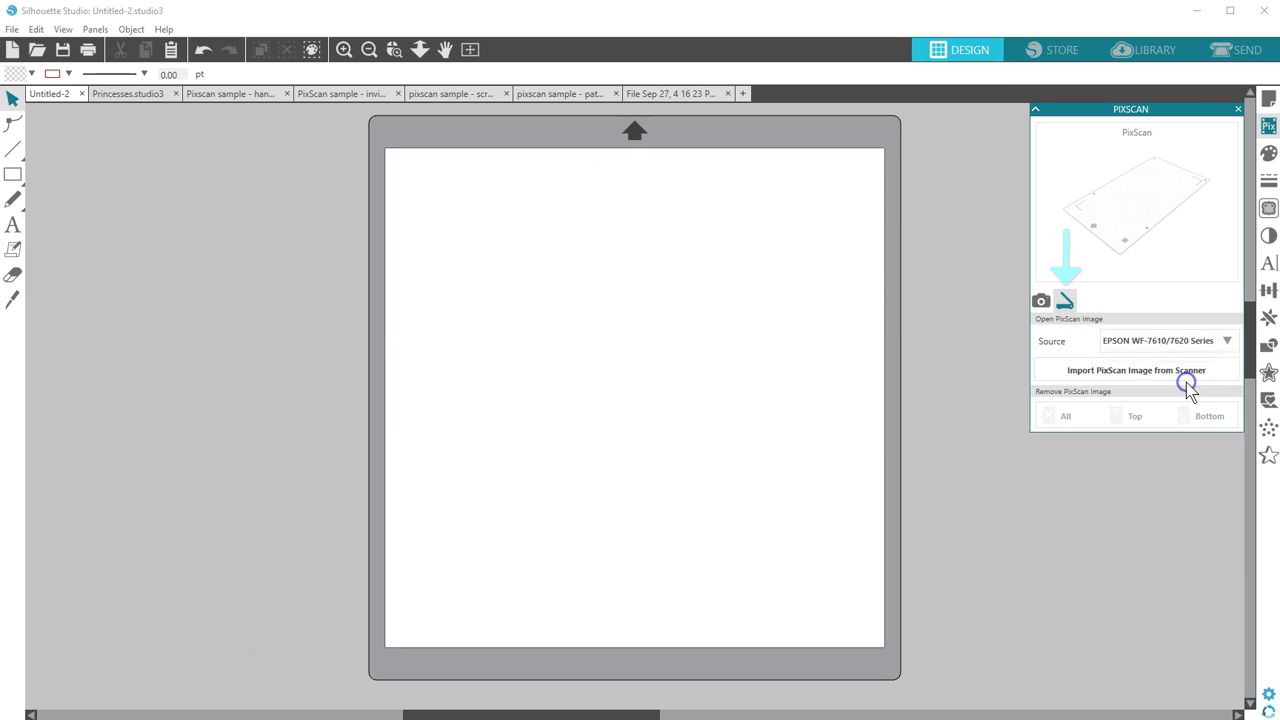
pyautogui.click(1043, 378)
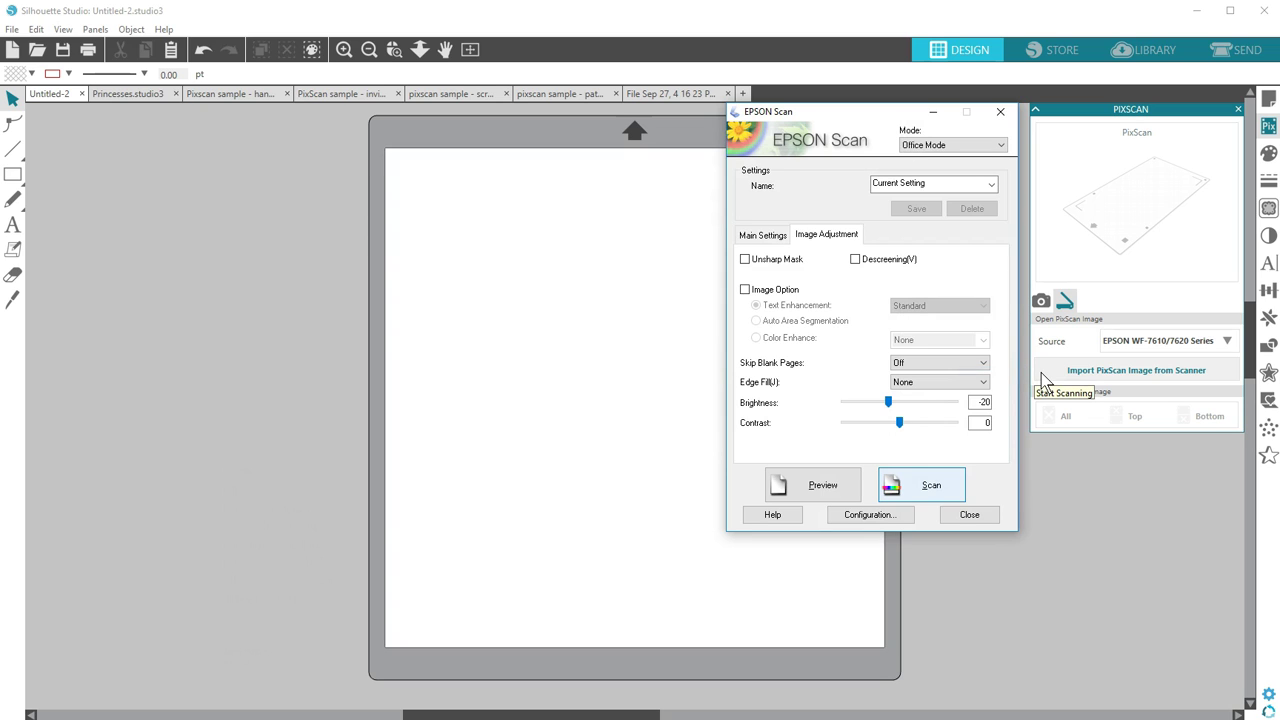
pyautogui.click(1044, 378)
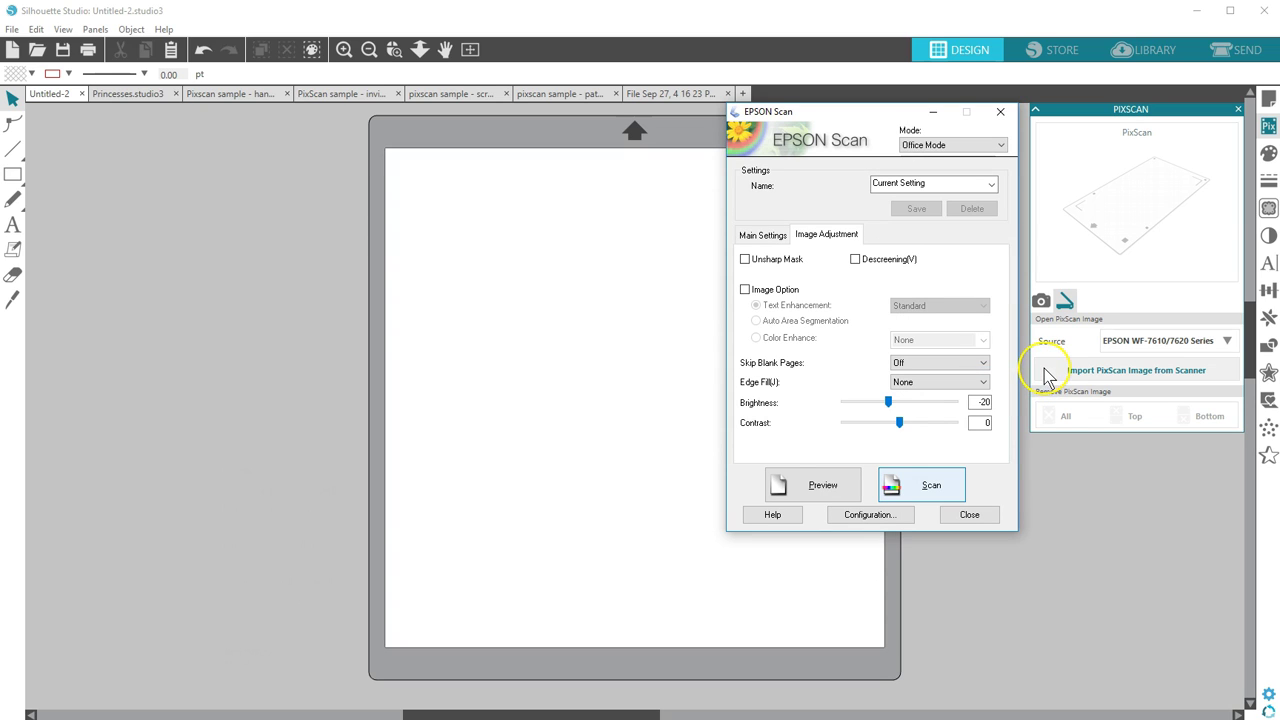
pyautogui.click(763, 235)
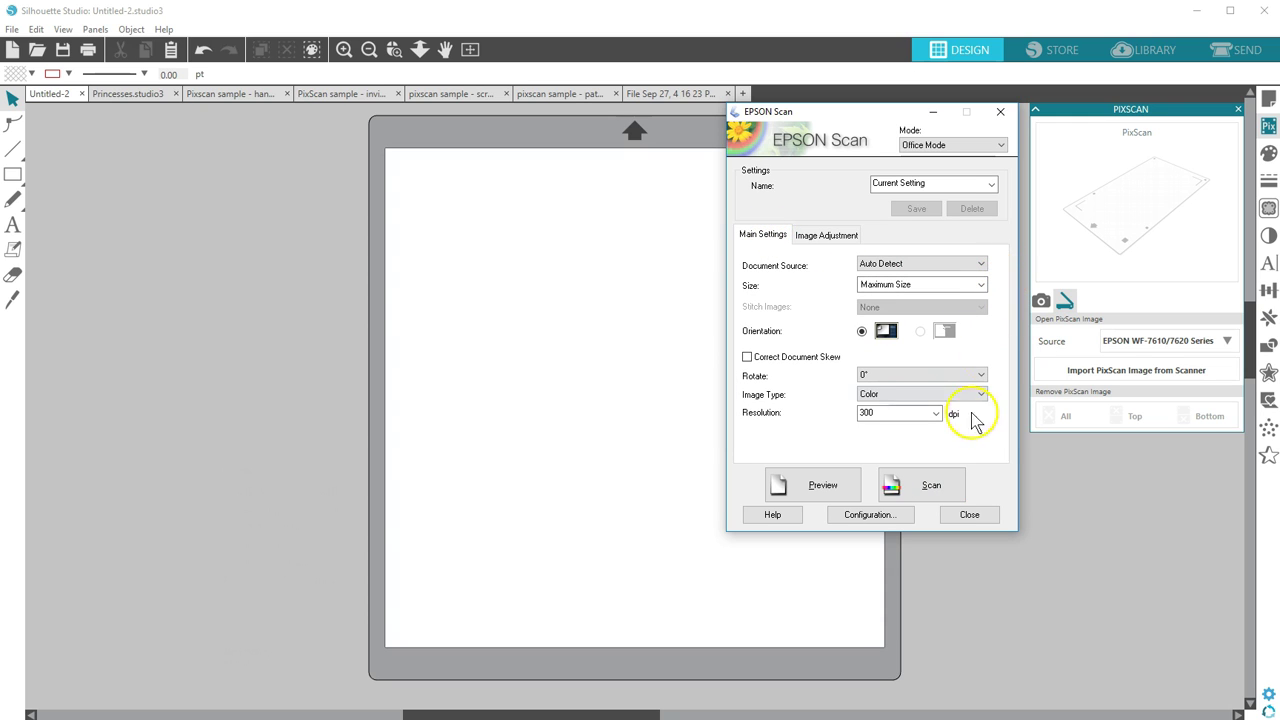
pyautogui.click(955, 485)
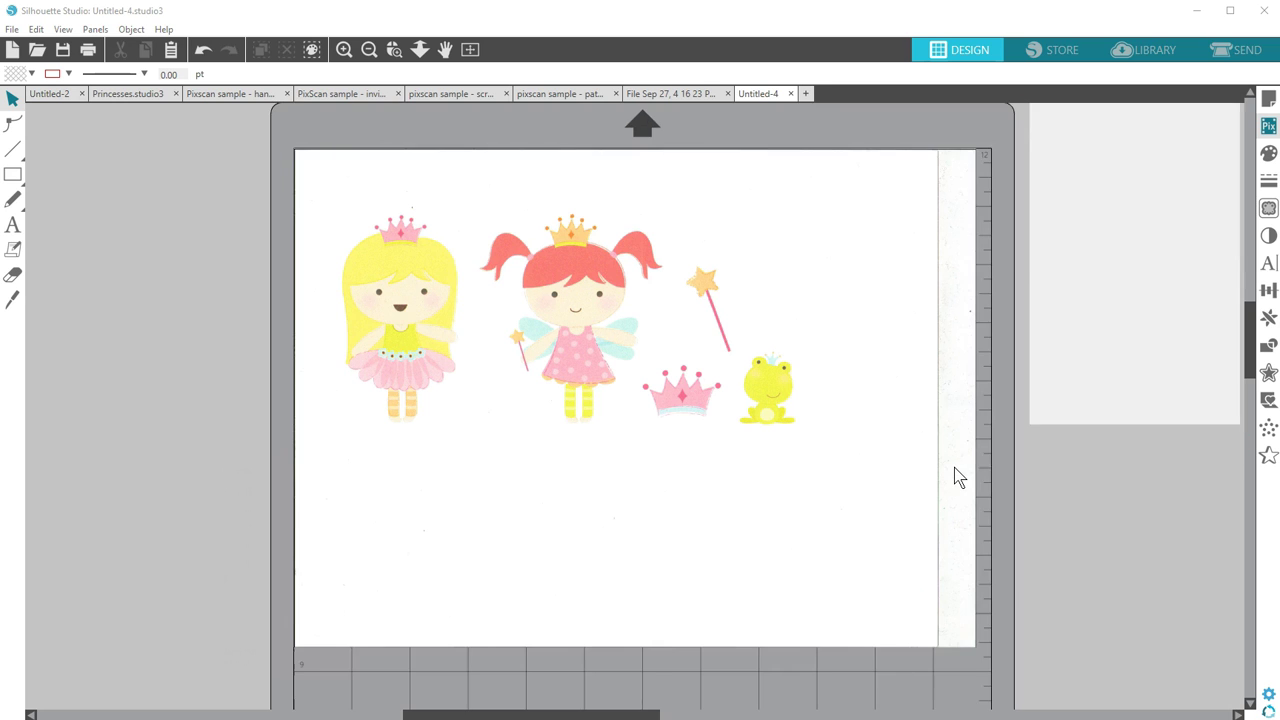
pyautogui.click(1242, 110)
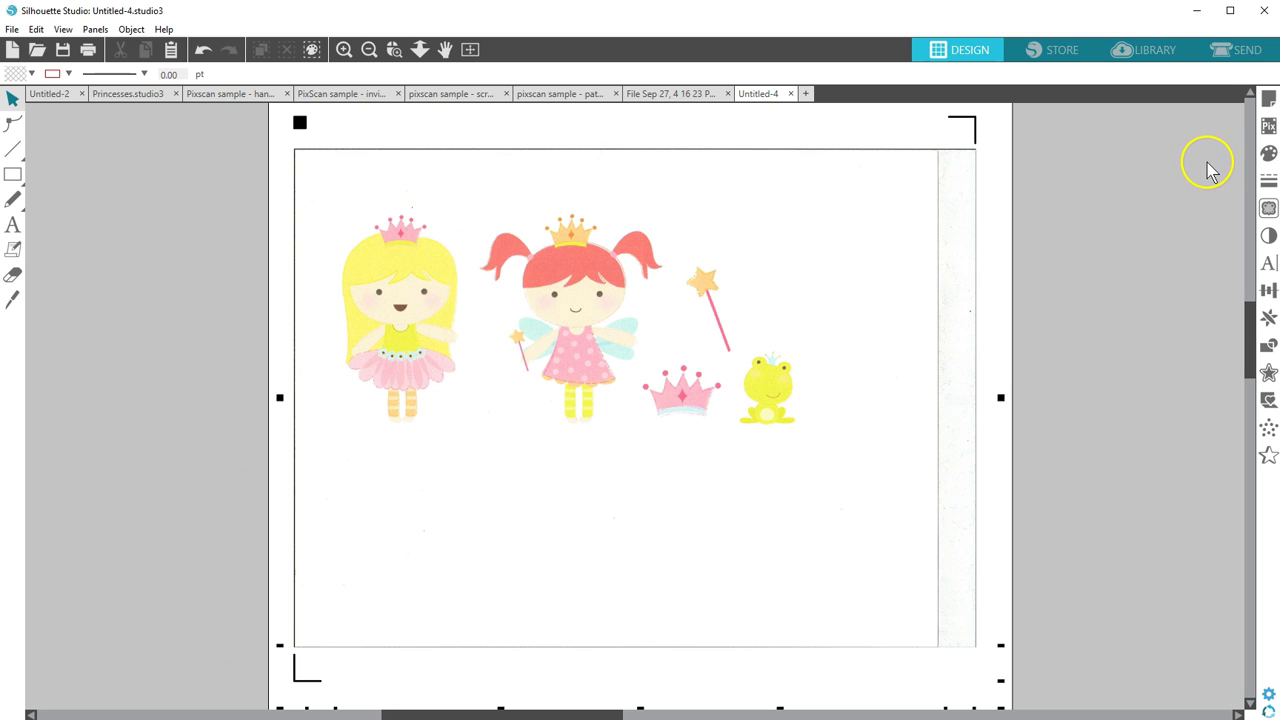
# Examine the imported camera photo, the cut lines around the characters in Princesses.studio3 and that design's send settings
pyautogui.click(668, 94)
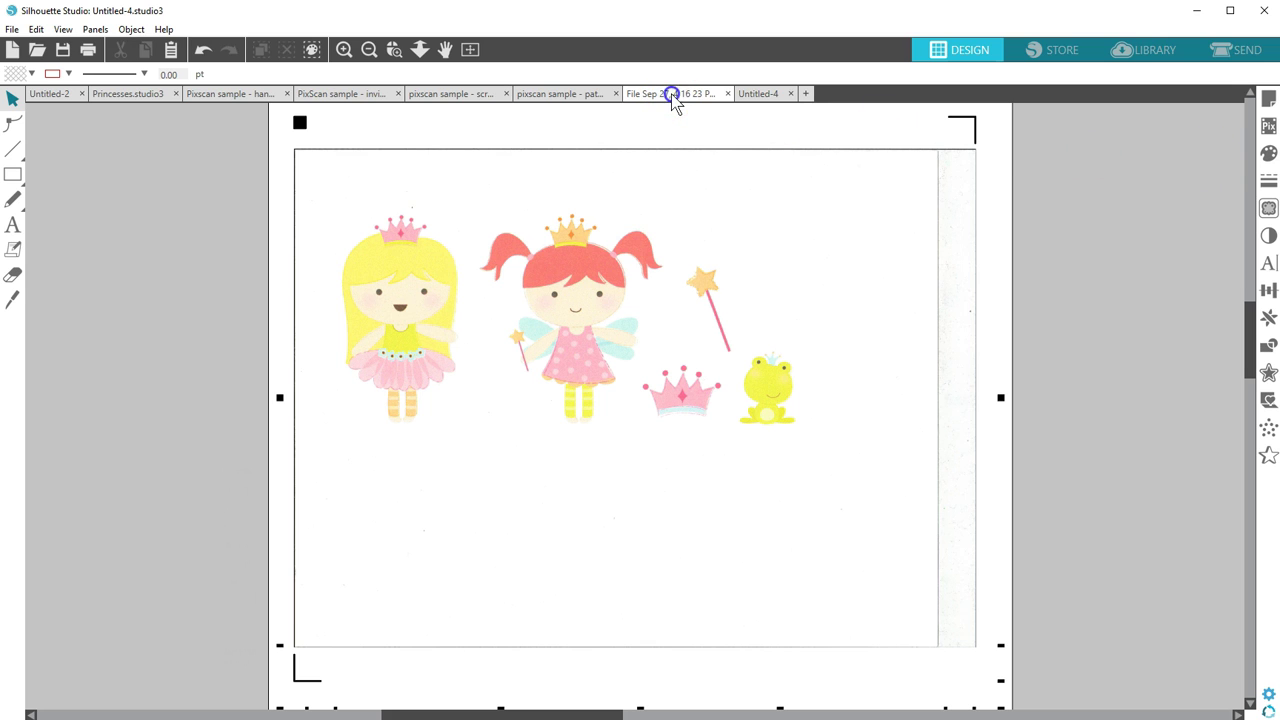
pyautogui.moveTo(468, 198); pyautogui.dragTo(463, 154)
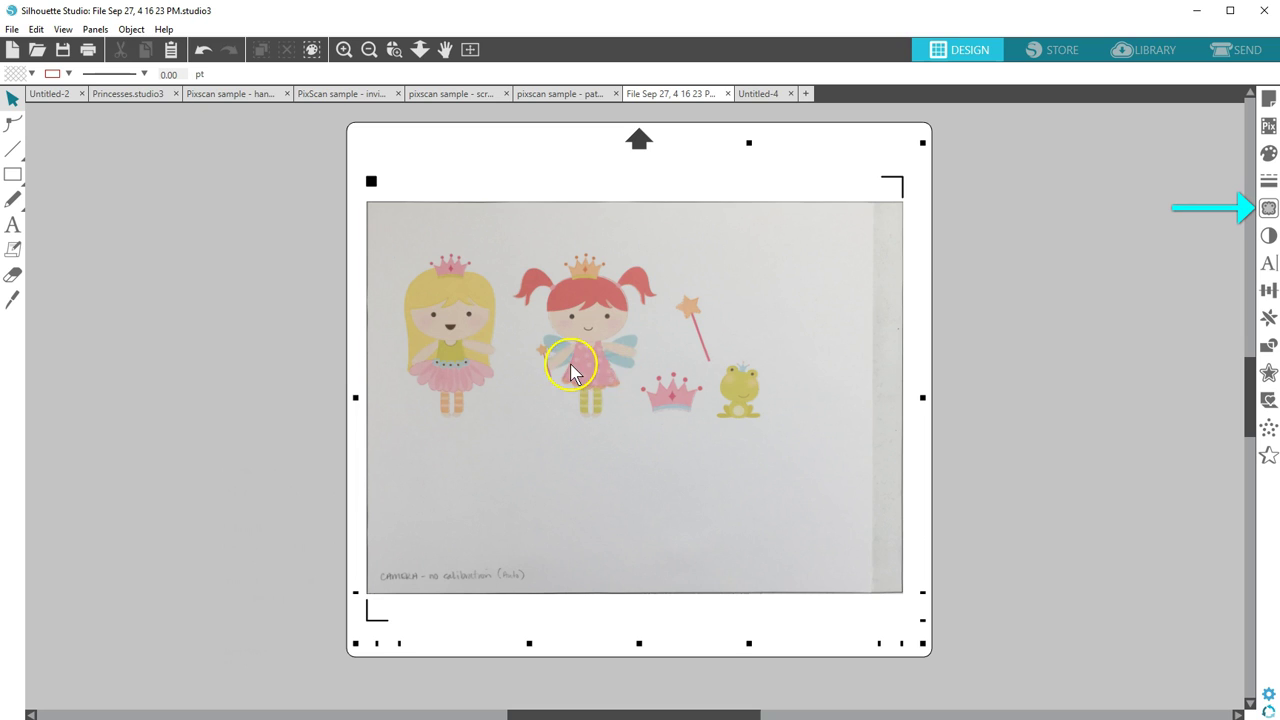
pyautogui.click(599, 365)
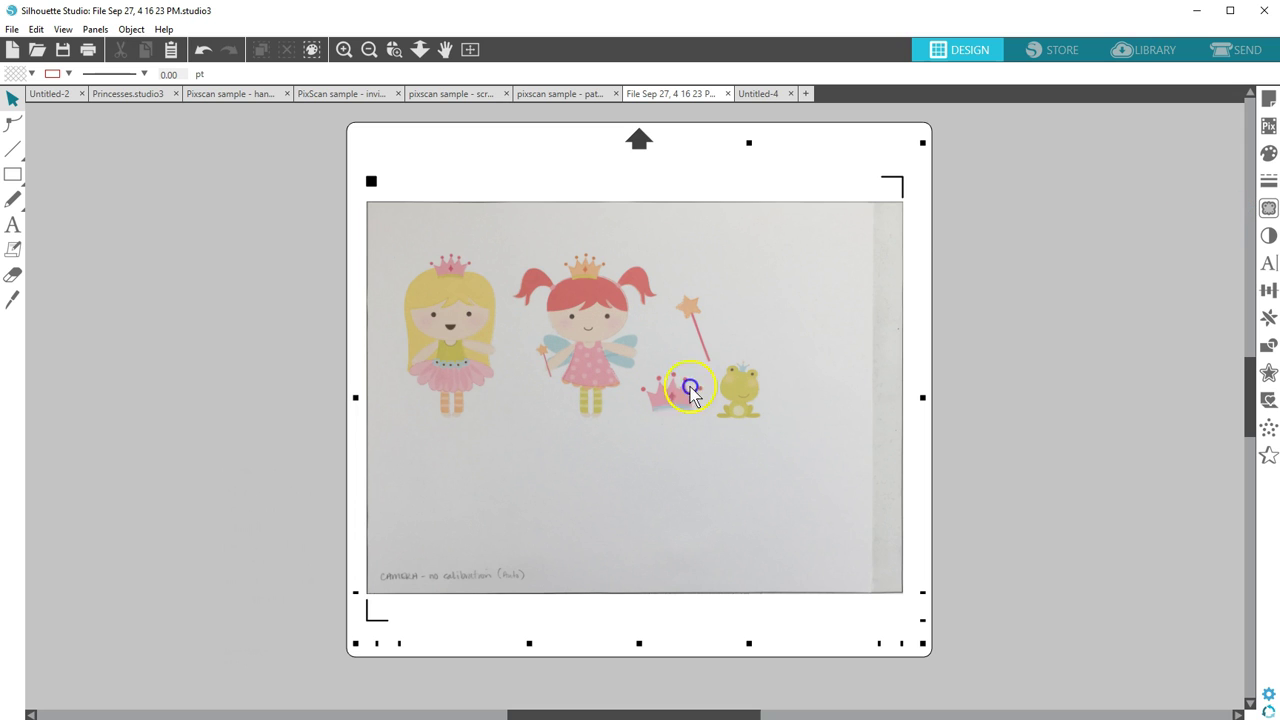
pyautogui.click(666, 370)
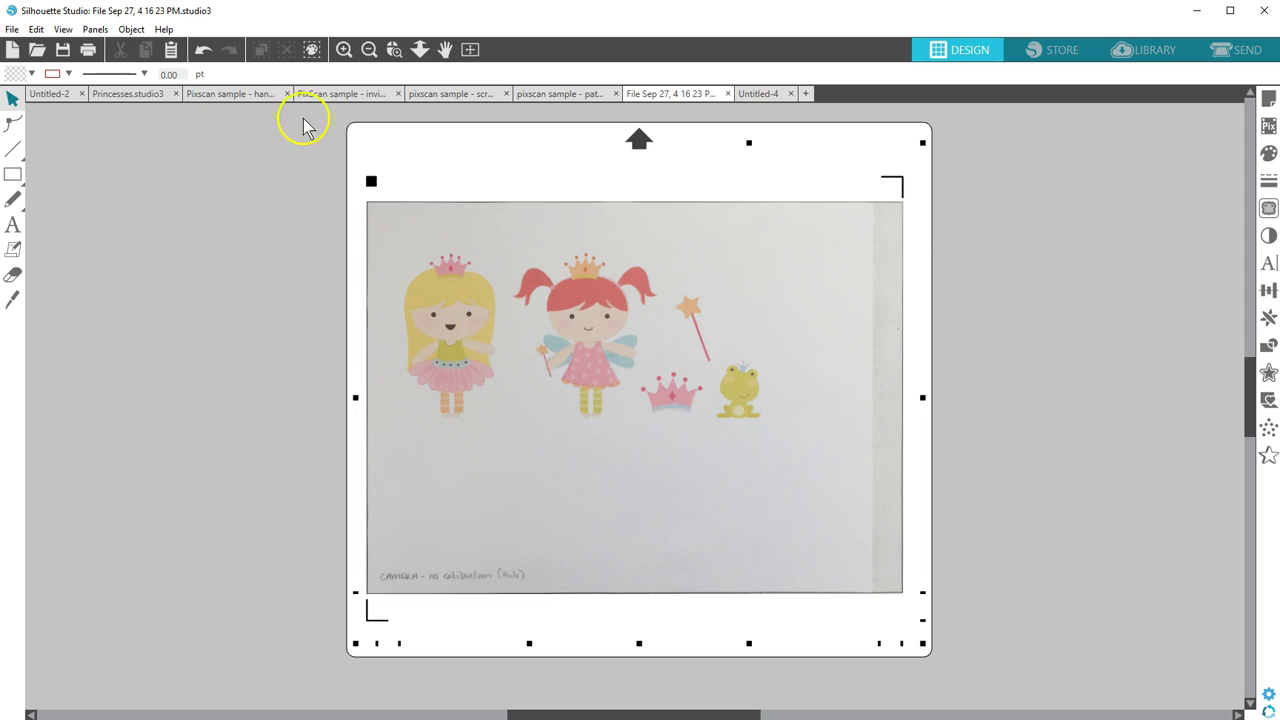
pyautogui.click(107, 94)
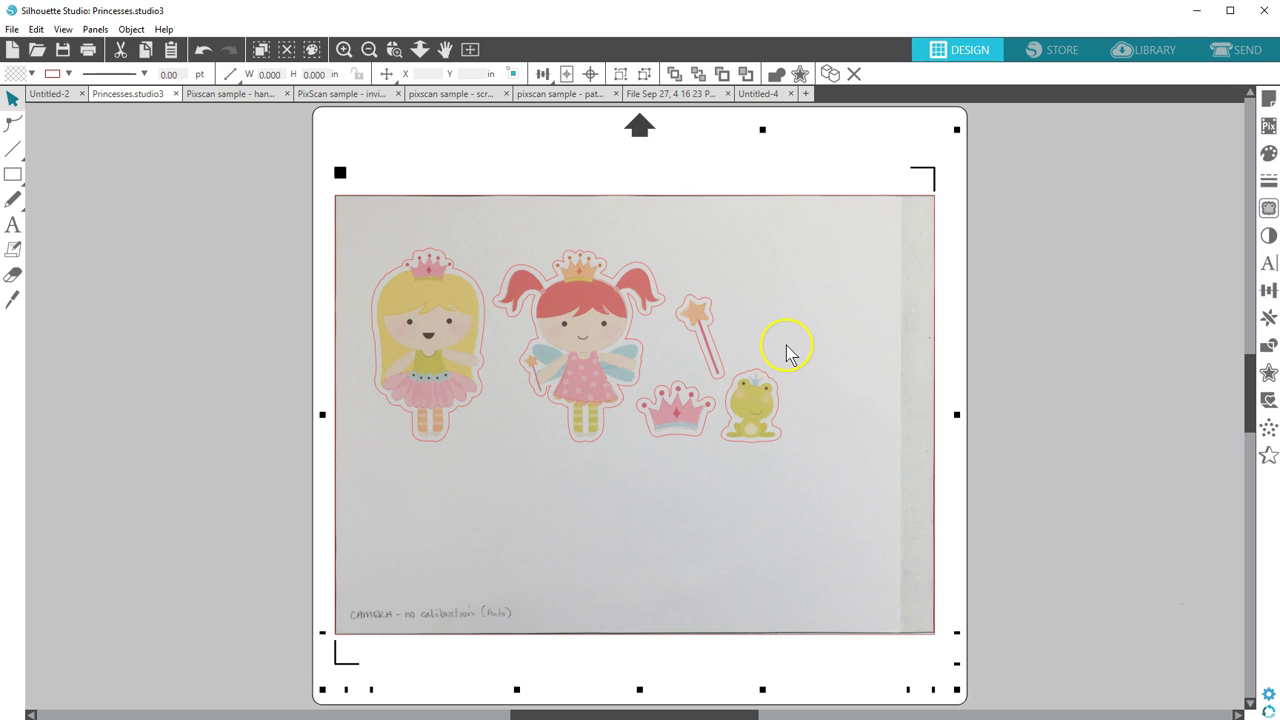
pyautogui.click(1212, 60)
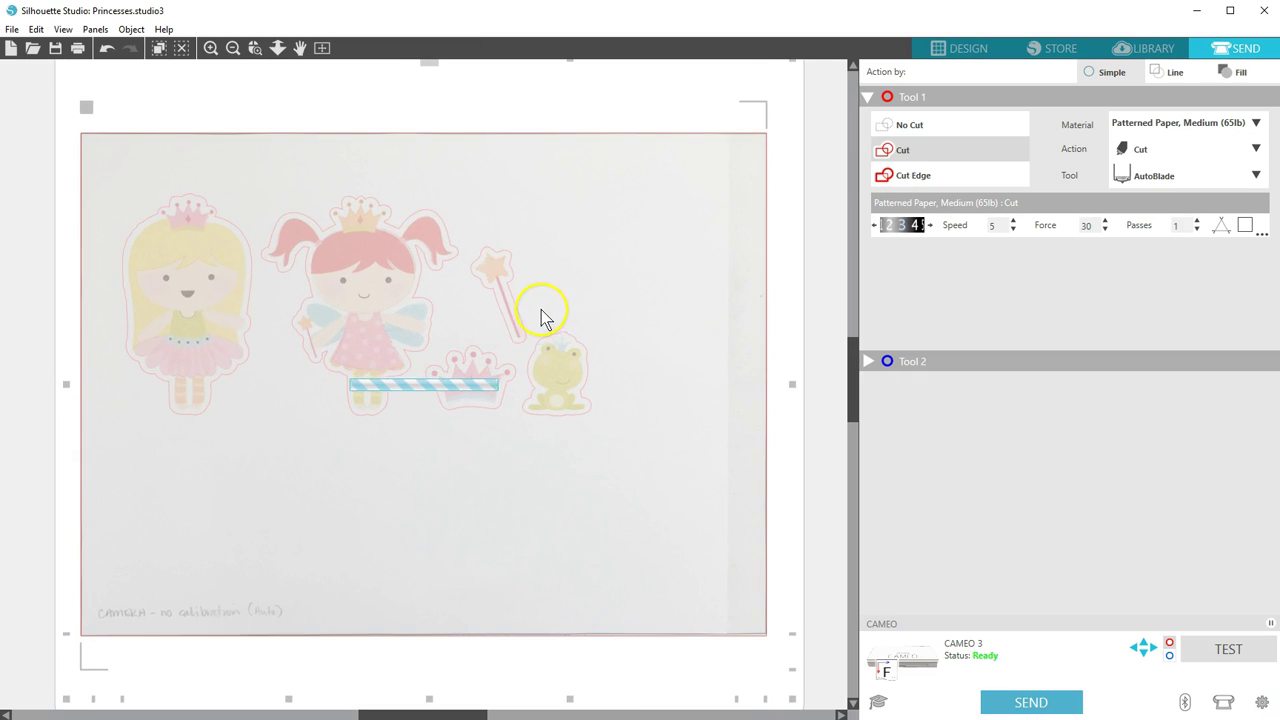
pyautogui.click(940, 57)
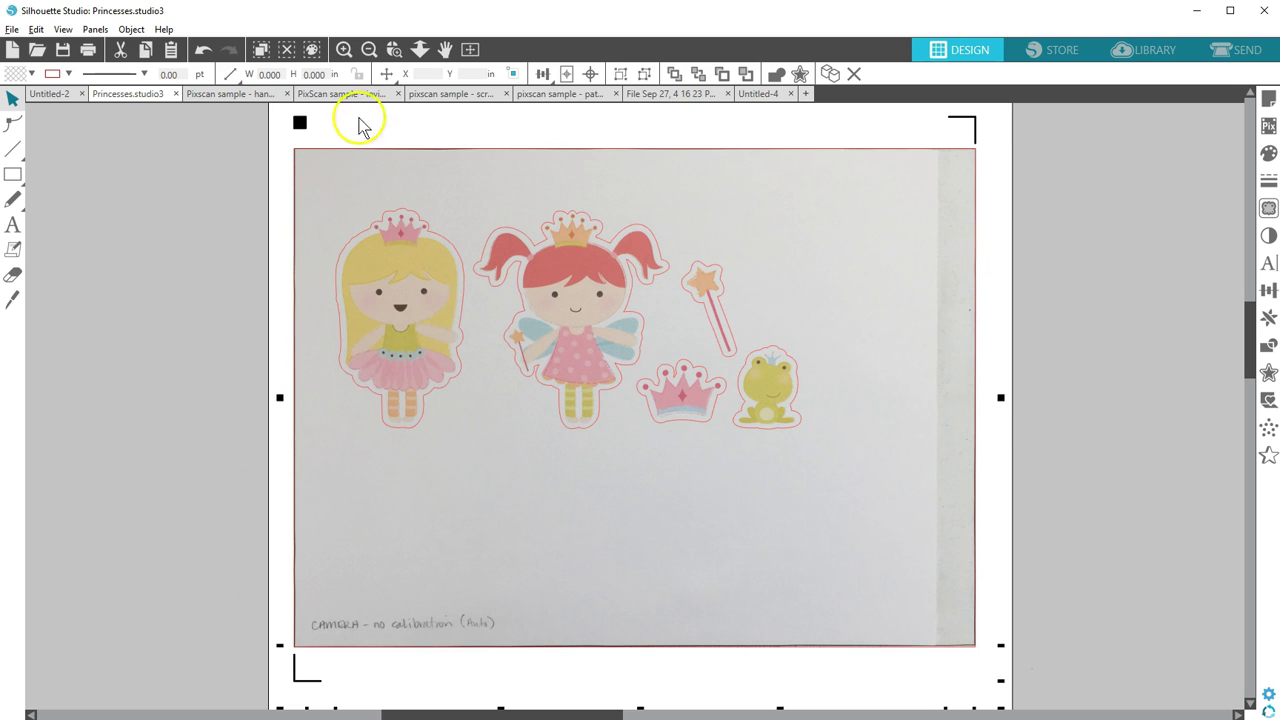
# Trace the green Welcome in the hand lettering sample, using an area about 7.65 by 3.06 in and a 71% threshold
pyautogui.click(223, 92)
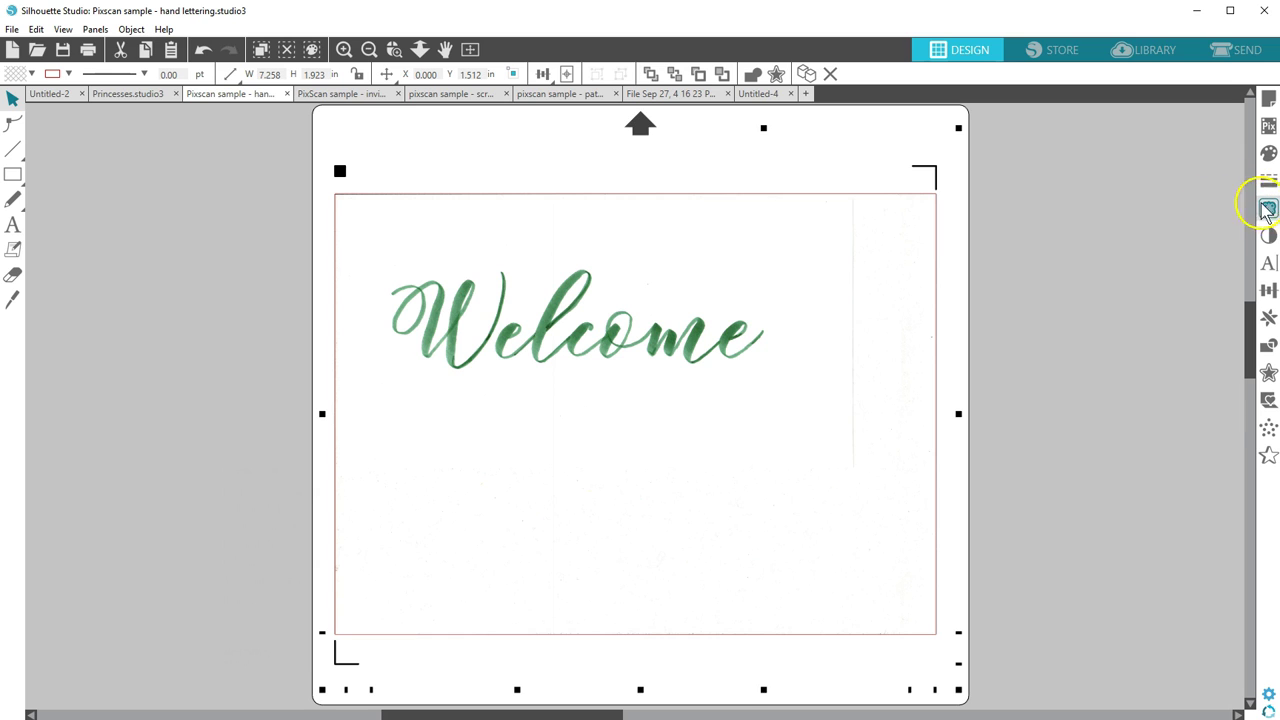
pyautogui.click(1268, 208)
pyautogui.click(1110, 148)
pyautogui.moveTo(389, 246); pyautogui.dragTo(781, 401)
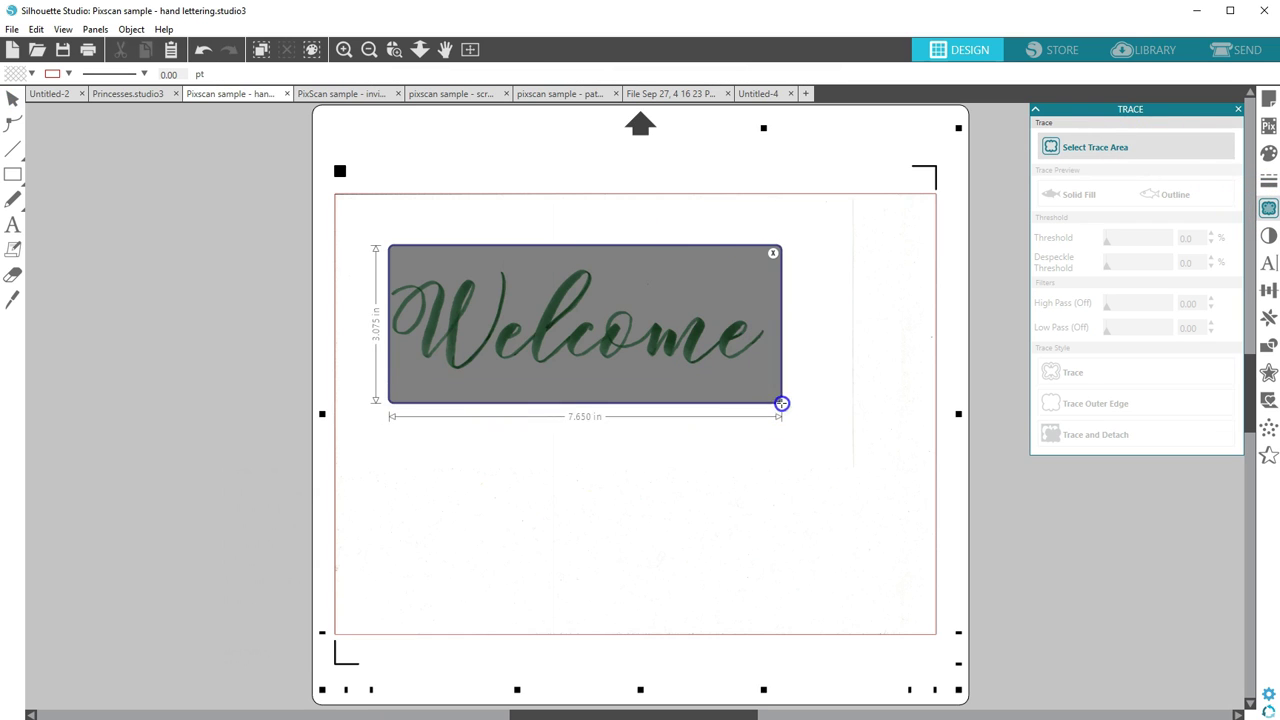
pyautogui.moveTo(1137, 245); pyautogui.dragTo(1152, 243)
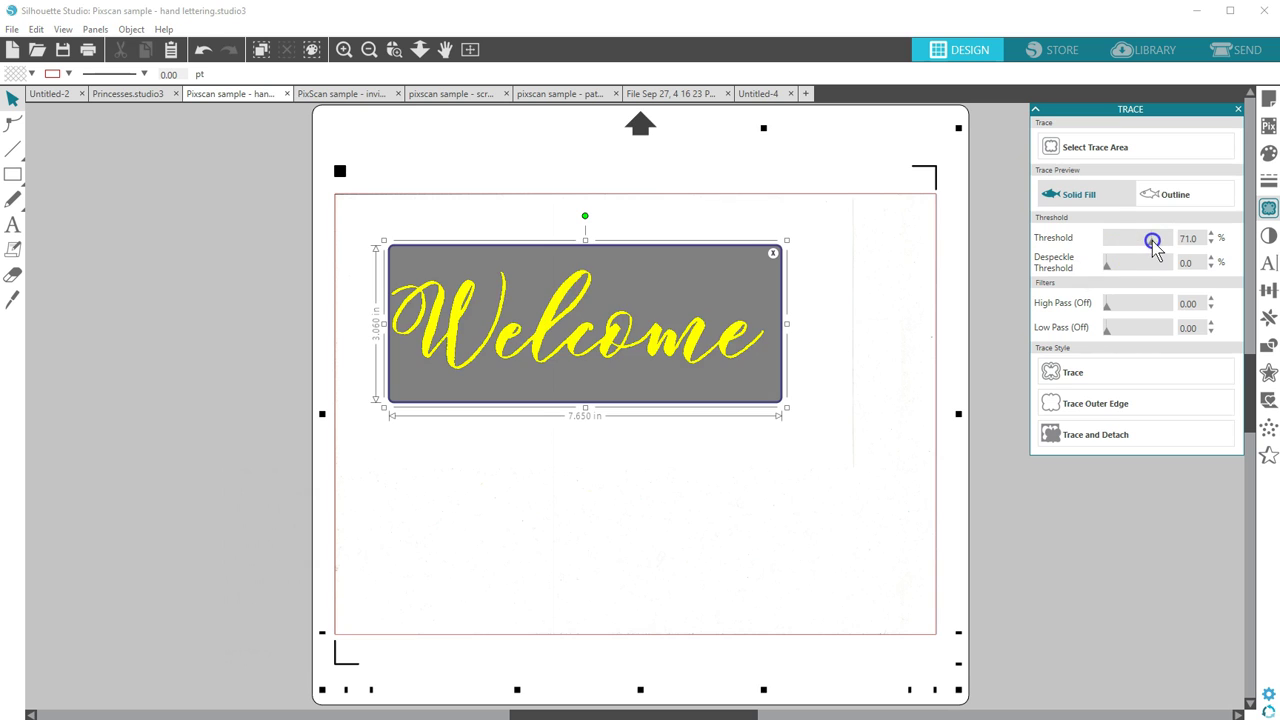
pyautogui.click(1071, 372)
# Move the traced Welcome outline to just below the original lettering, fill it with red and deselect it
pyautogui.moveTo(612, 335)
pyautogui.mouseDown()
pyautogui.moveTo(632, 428)
pyautogui.moveTo(647, 431)
pyautogui.mouseUp()
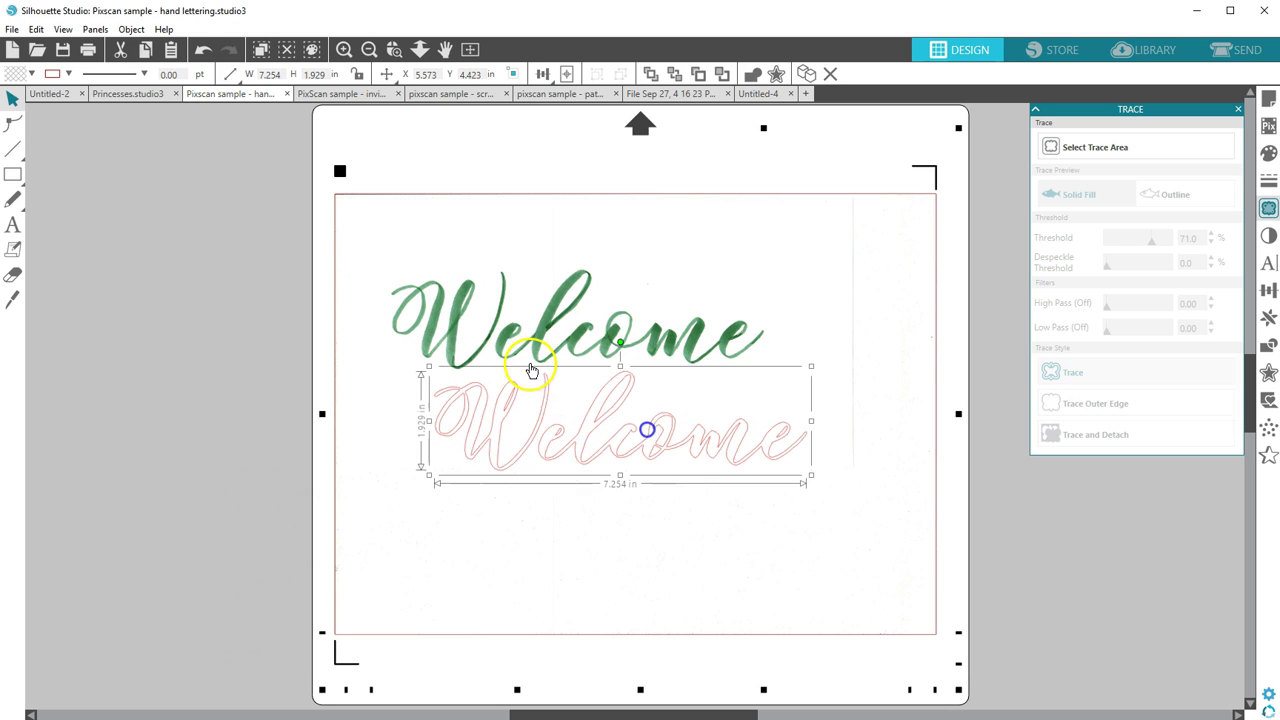
pyautogui.click(38, 80)
pyautogui.click(186, 106)
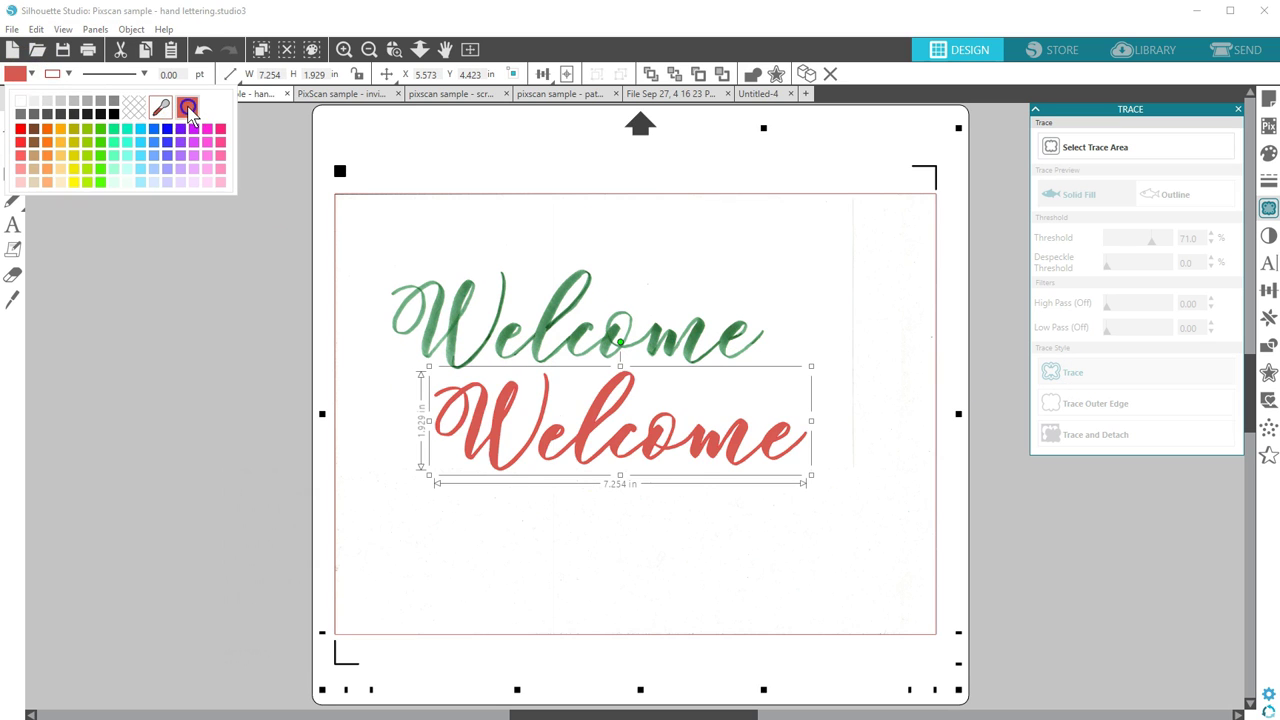
pyautogui.click(795, 314)
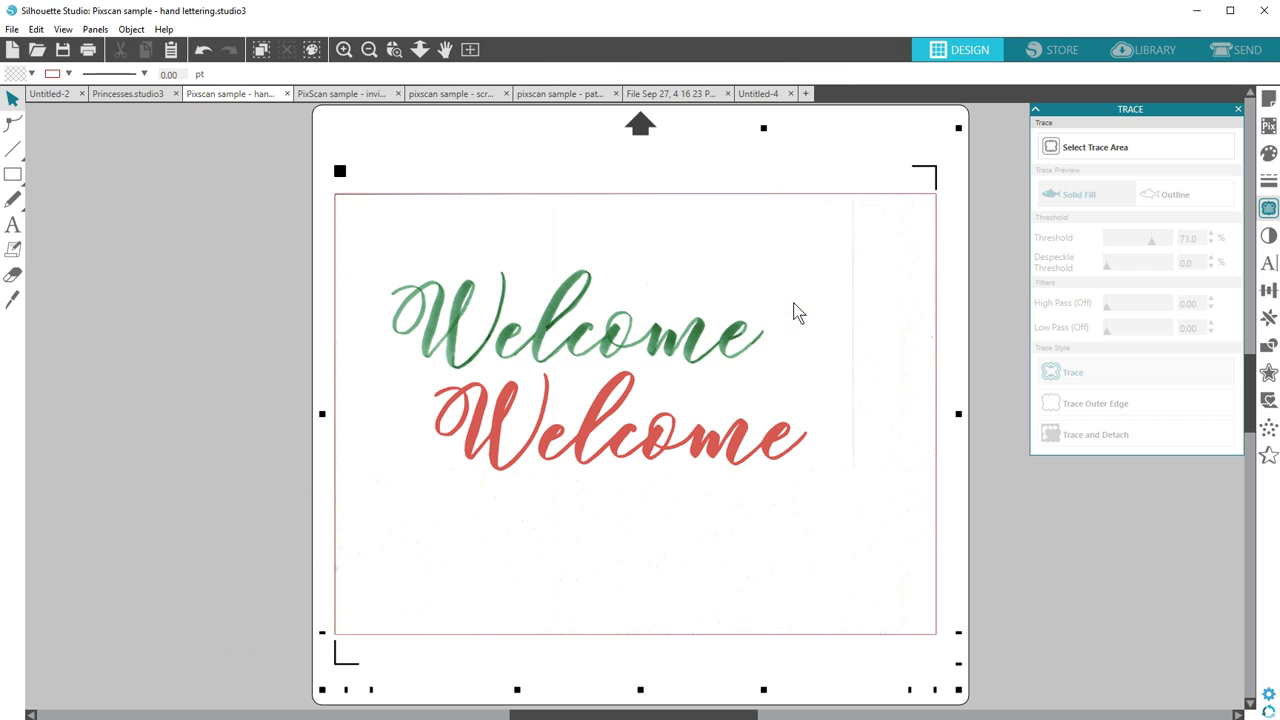
# In the invite sample, move the decorative cut shape over the Witches Tea invitation and check the design's send settings
pyautogui.click(340, 94)
pyautogui.moveTo(676, 328); pyautogui.dragTo(430, 330)
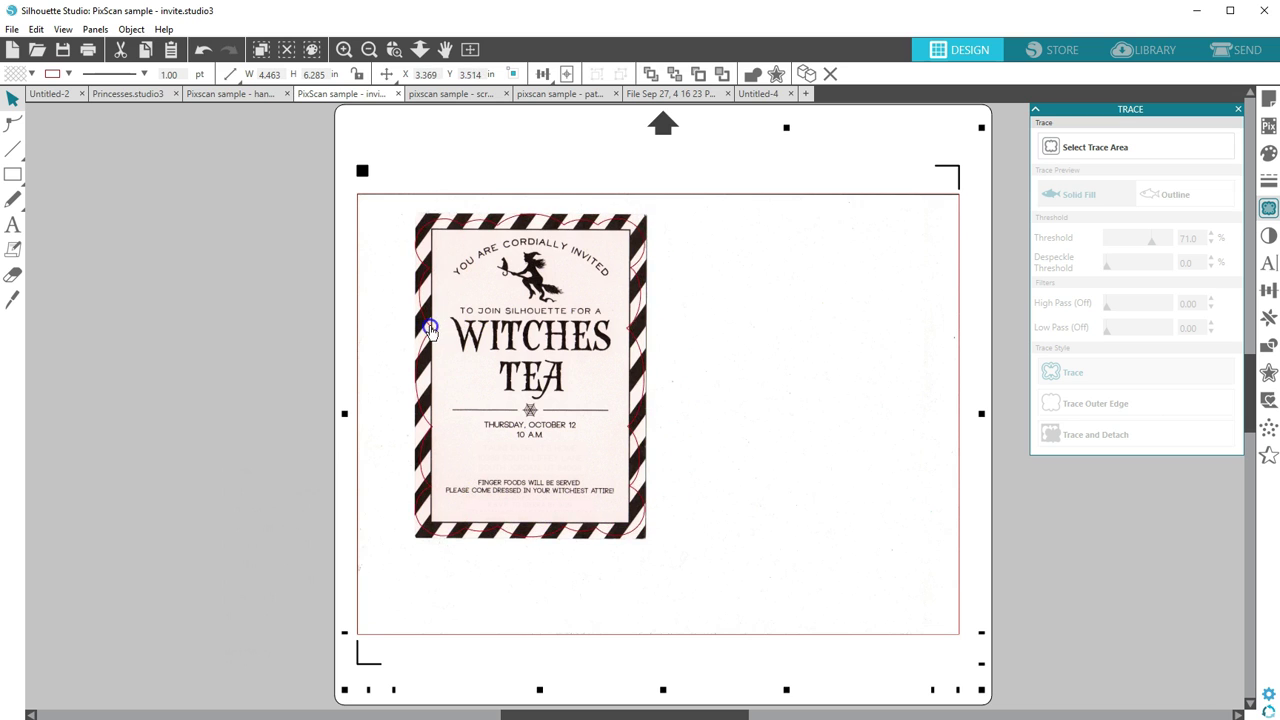
pyautogui.click(1097, 105)
pyautogui.click(1222, 57)
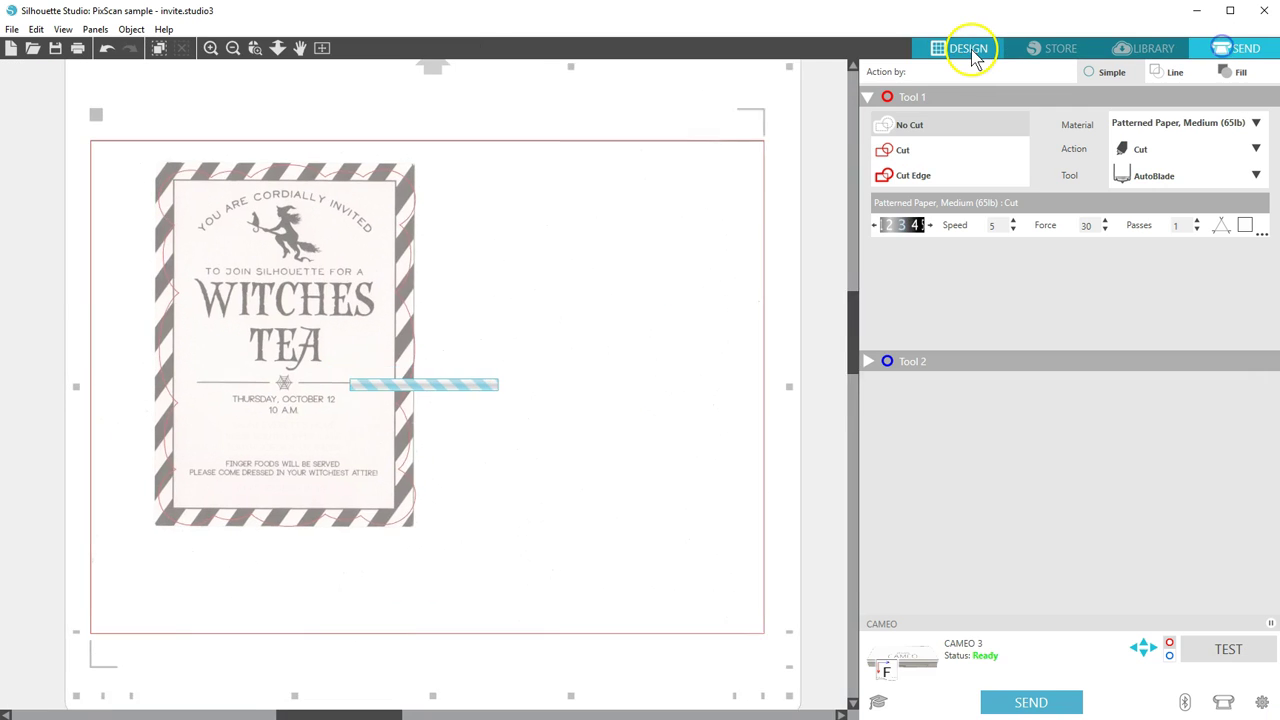
pyautogui.click(963, 45)
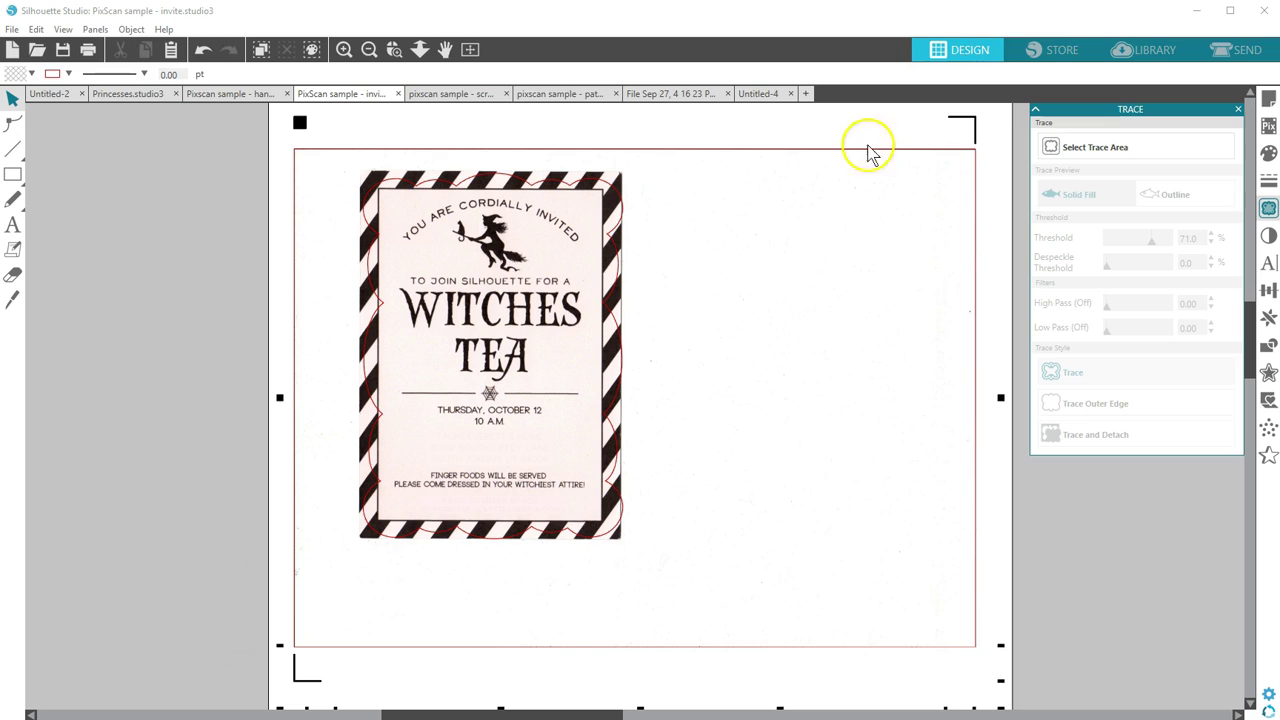
# Examine the star placement in the scraps sample and the cut outlines in the pattern paper sample, ending on the blank Untitled-2 document
pyautogui.click(448, 96)
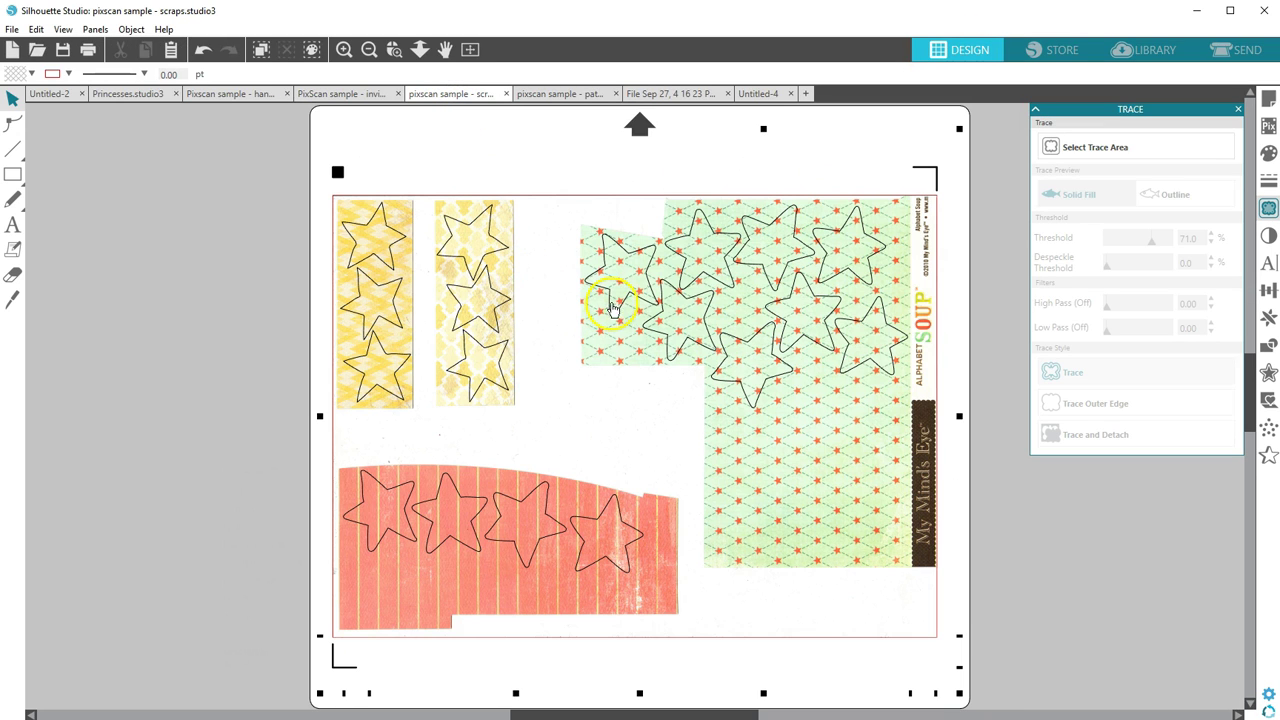
pyautogui.moveTo(621, 305)
pyautogui.mouseDown()
pyautogui.moveTo(586, 314)
pyautogui.moveTo(566, 280)
pyautogui.moveTo(621, 302)
pyautogui.mouseUp()
pyautogui.click(621, 298)
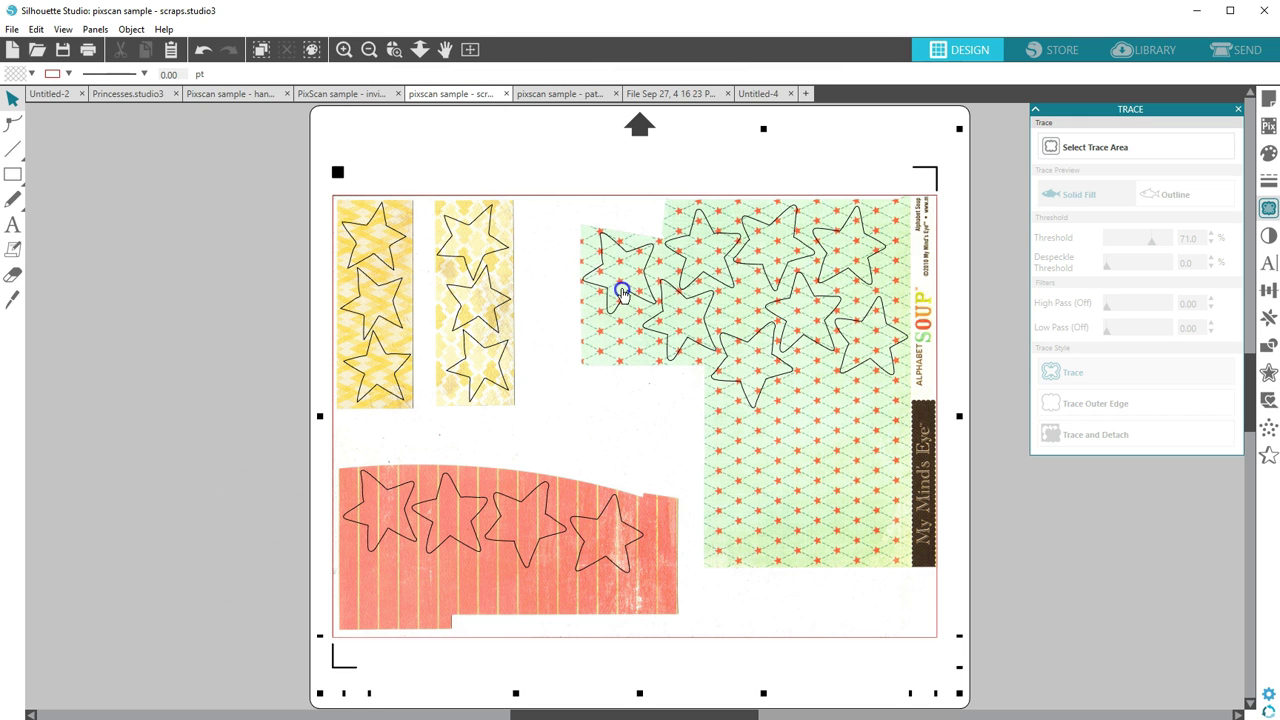
pyautogui.click(394, 49)
pyautogui.moveTo(472, 224); pyautogui.dragTo(883, 547)
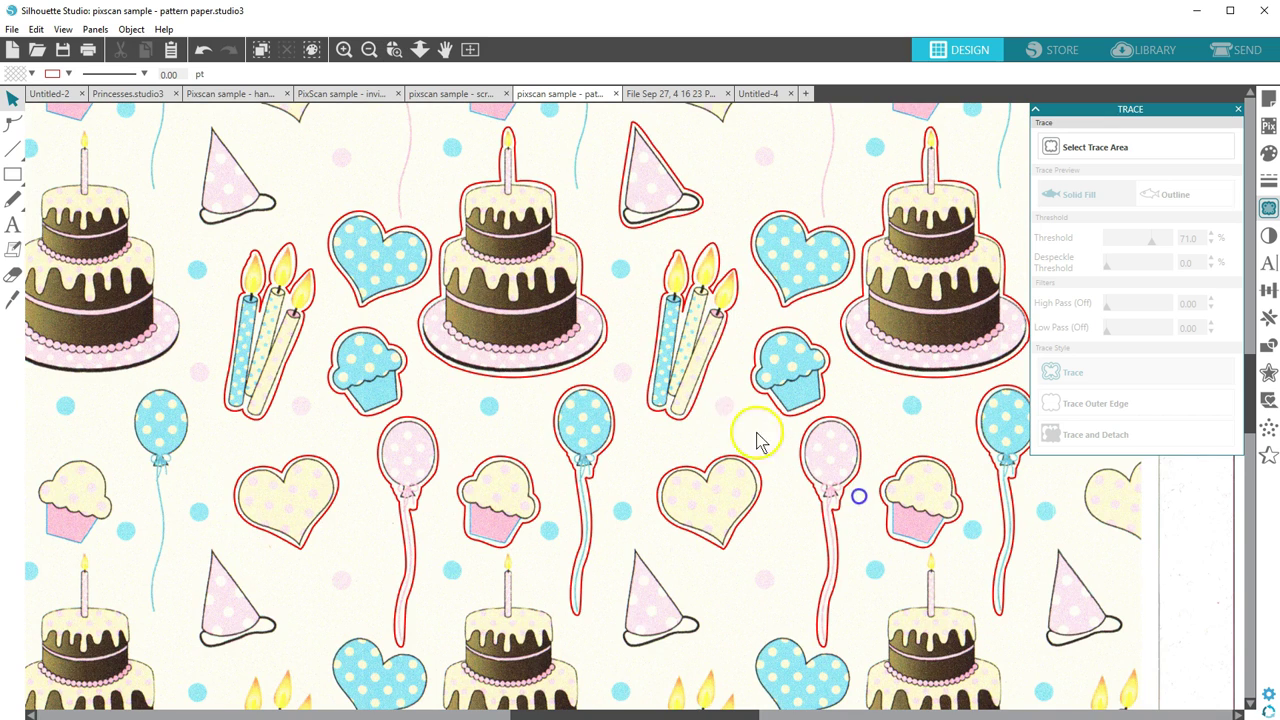
pyautogui.click(730, 400)
pyautogui.moveTo(713, 368); pyautogui.dragTo(708, 370)
pyautogui.press('Escape')
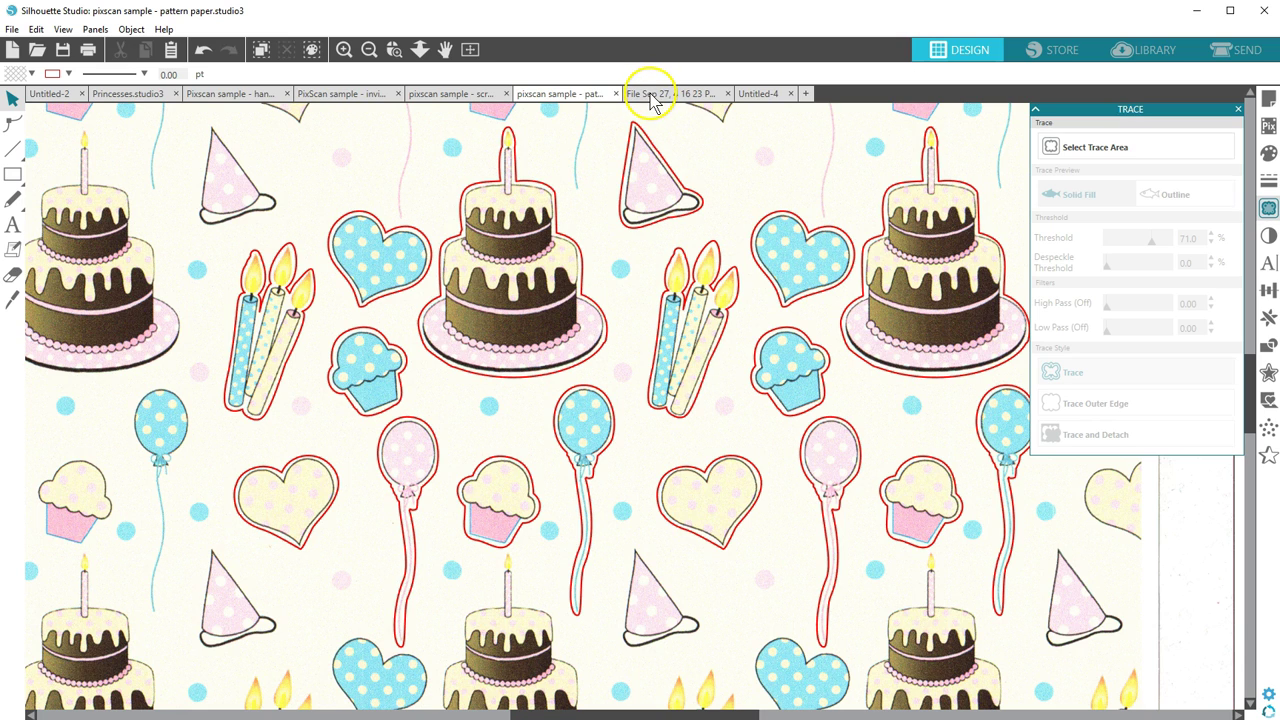
pyautogui.click(52, 96)
pyautogui.click(157, 175)
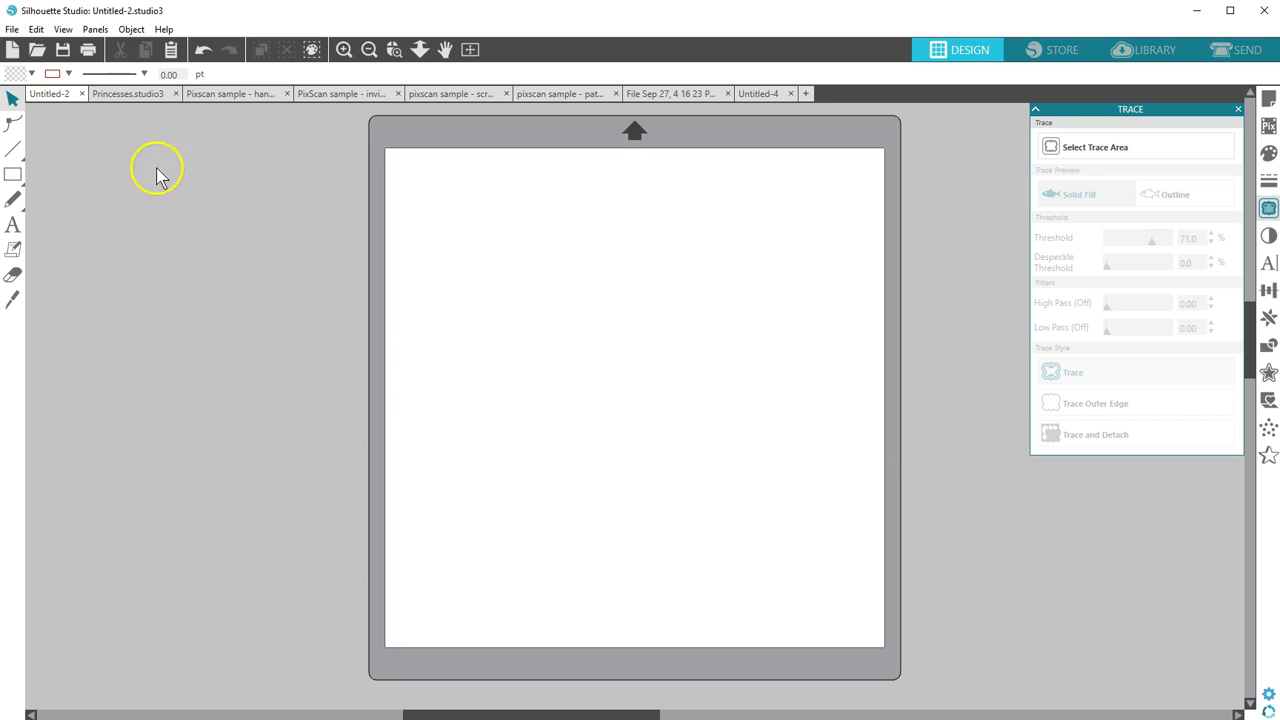